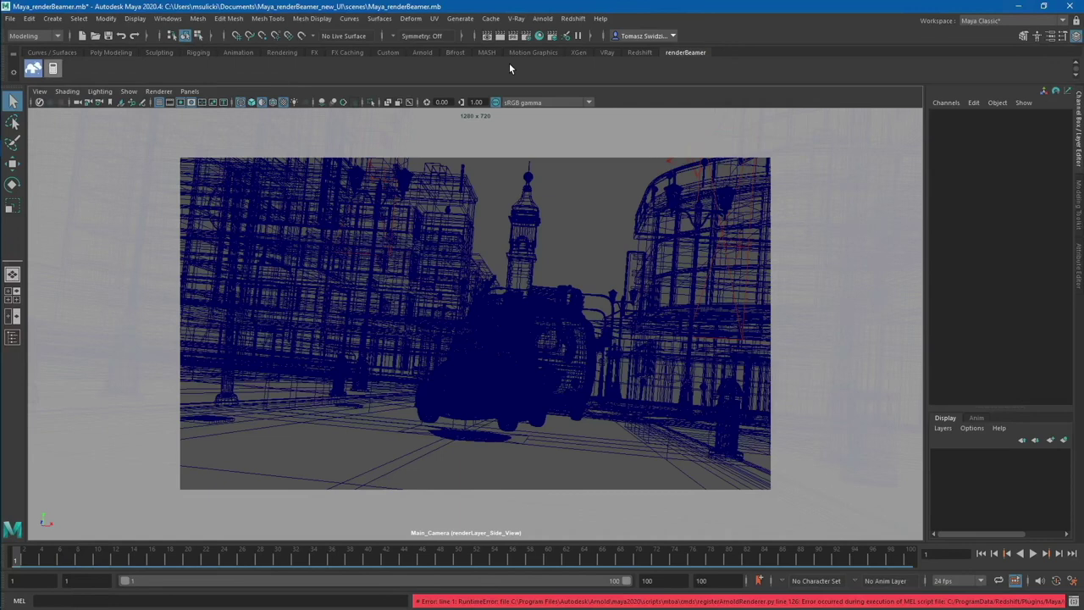
Check the Top_View, Main and Side_View render layers in Render Settings, ending on Side_View, then launch renderBeamer
click(512, 35)
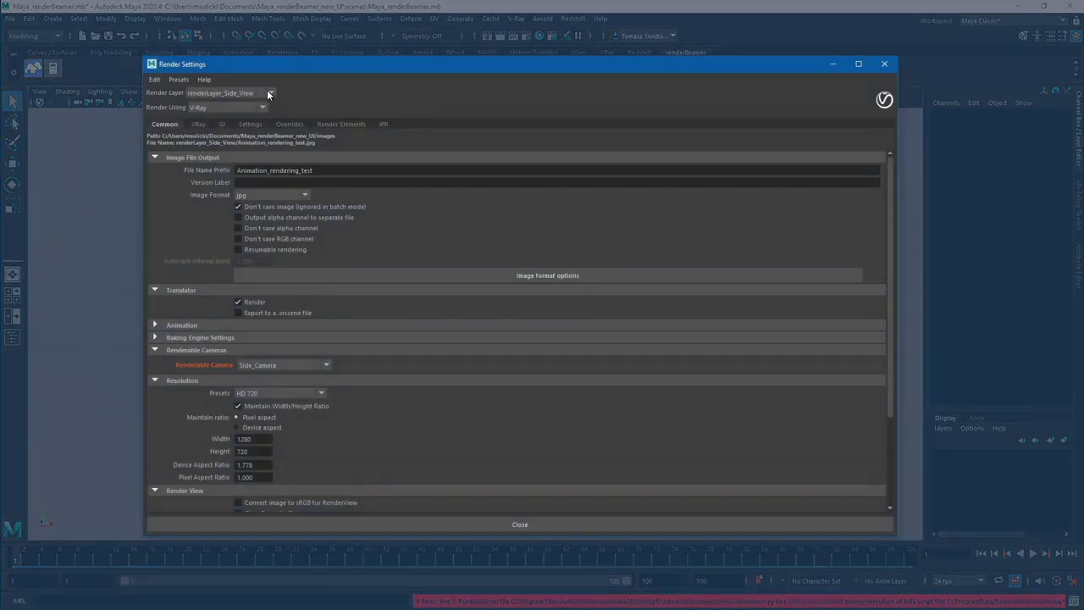
click(269, 94)
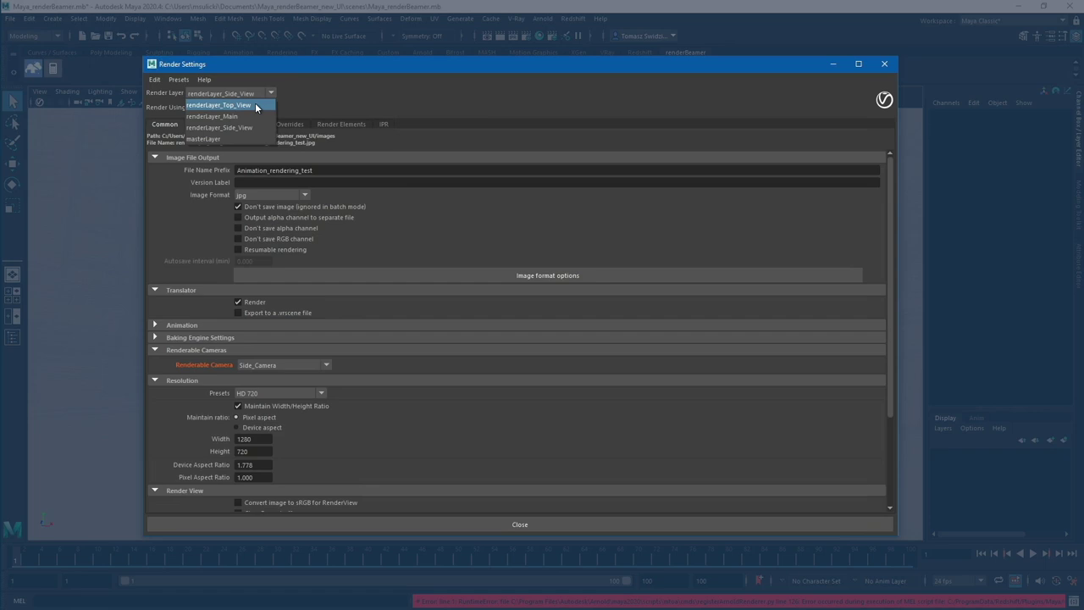
click(255, 105)
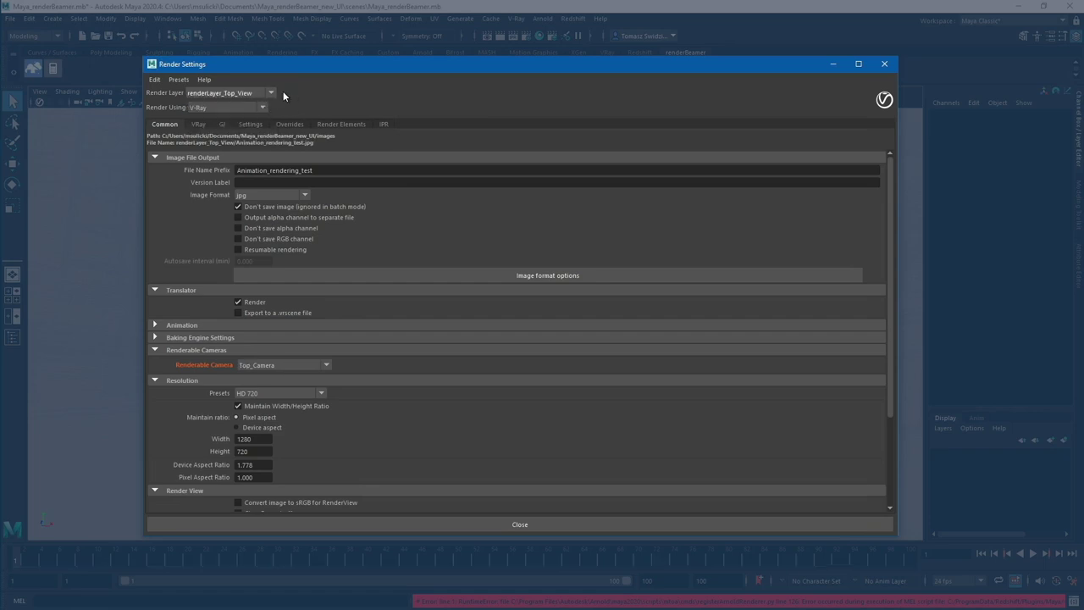
click(269, 94)
click(246, 116)
click(258, 91)
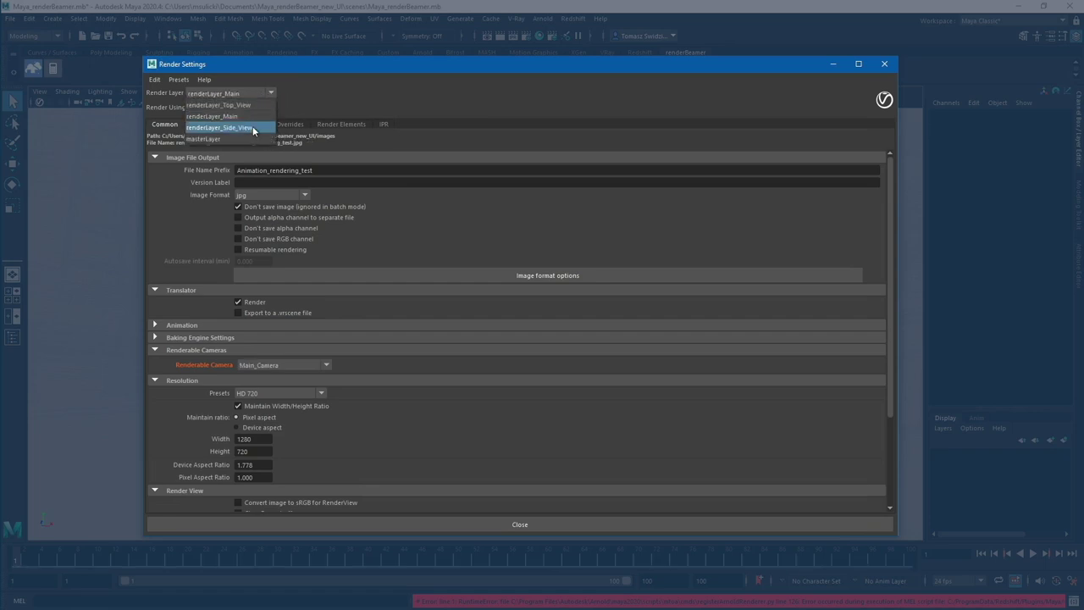
click(252, 128)
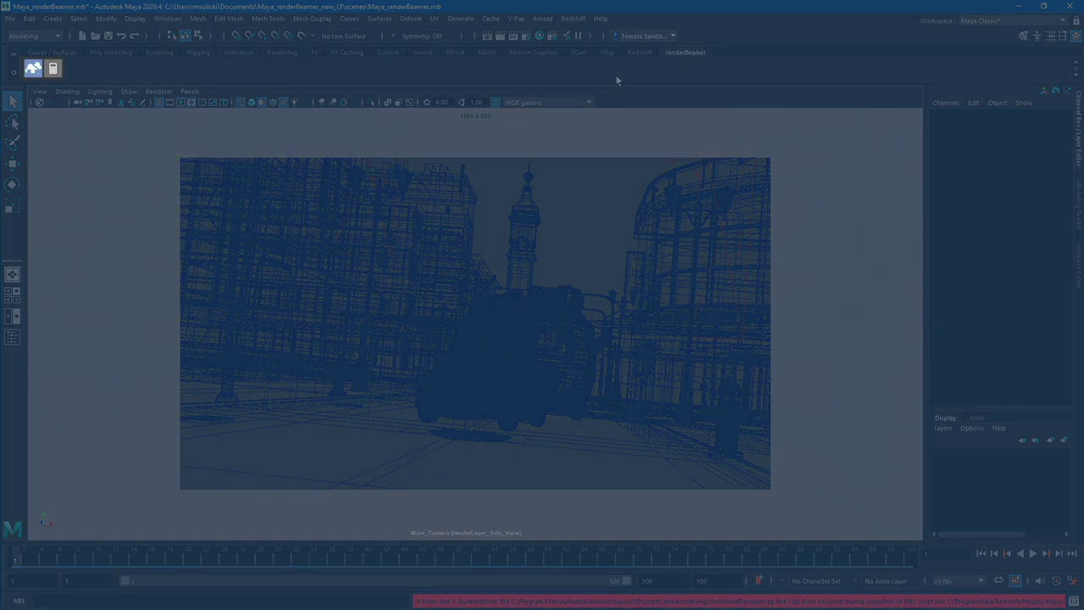
click(52, 70)
Let renderBeamer finish listing the four renderable jpg layers at frame range 1to100
click(34, 68)
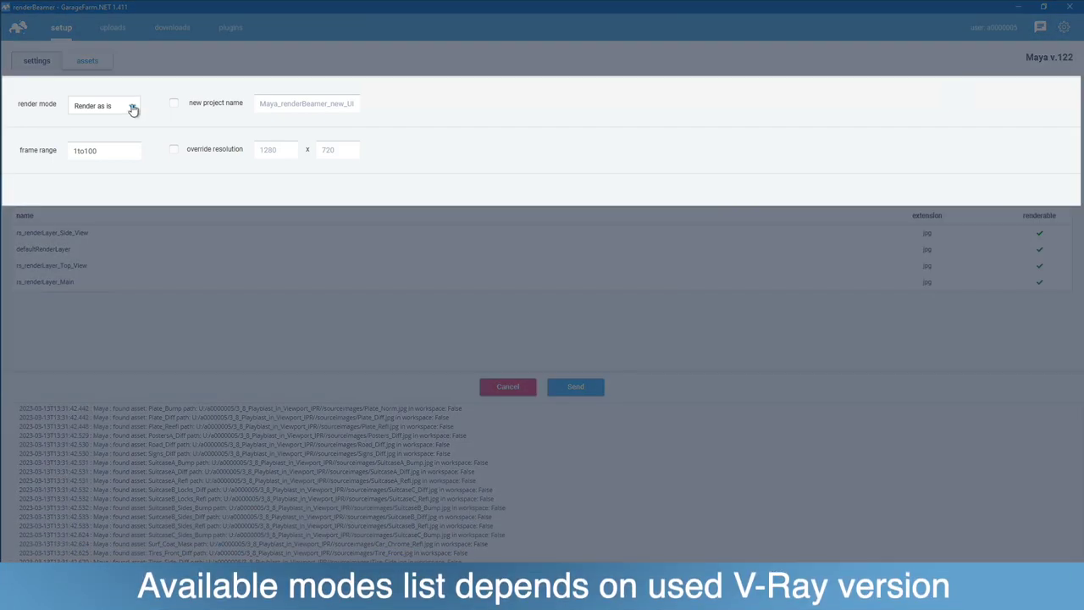
Show the render mode options, currently set to Render as is
click(132, 108)
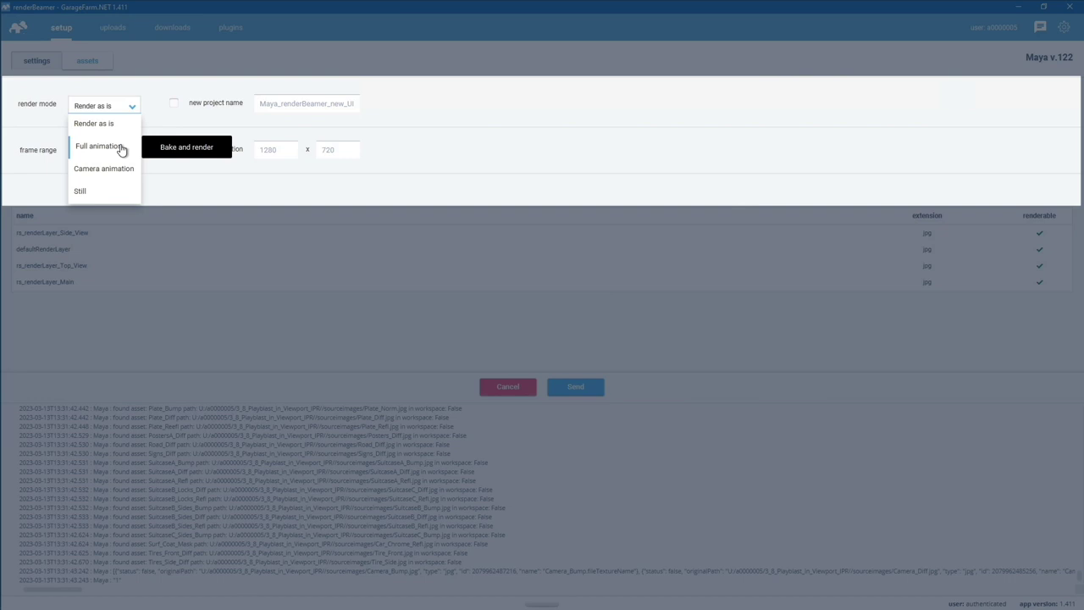
Try Full animation, then settle on Camera animation as the render mode
click(121, 148)
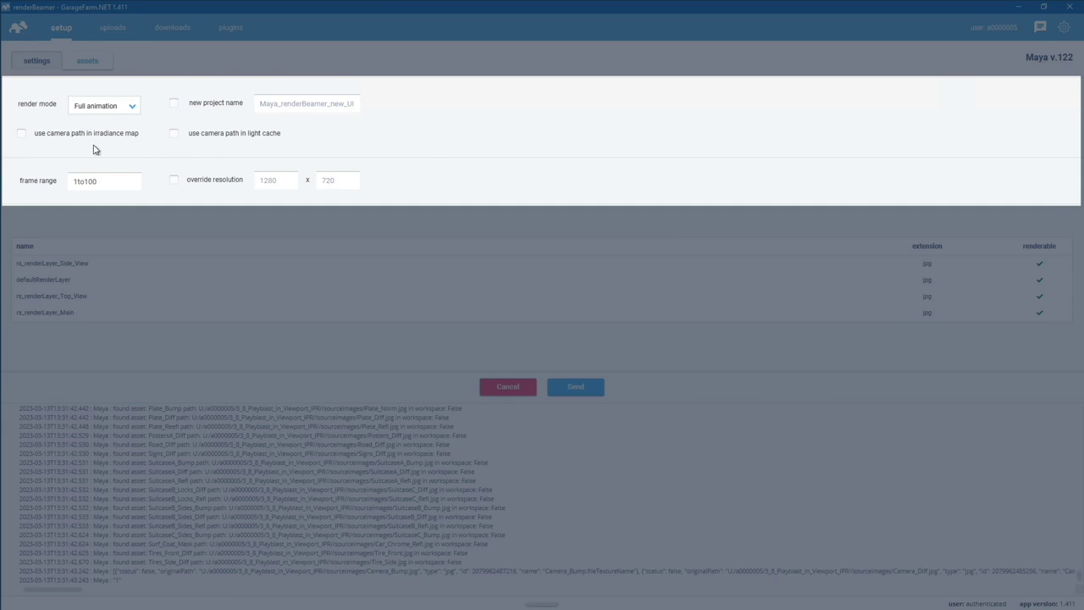
click(108, 110)
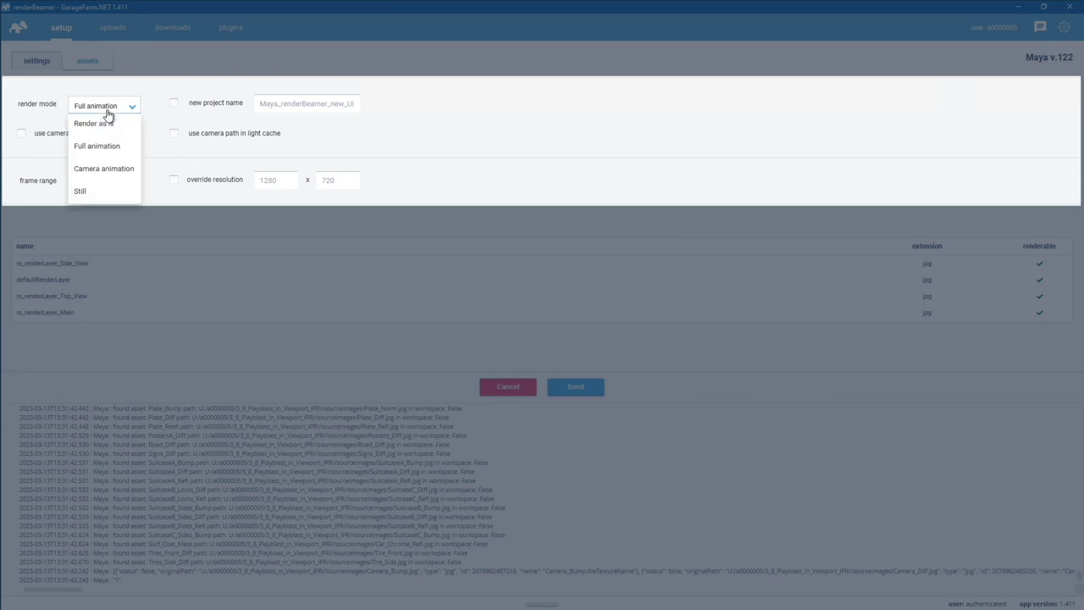
click(106, 173)
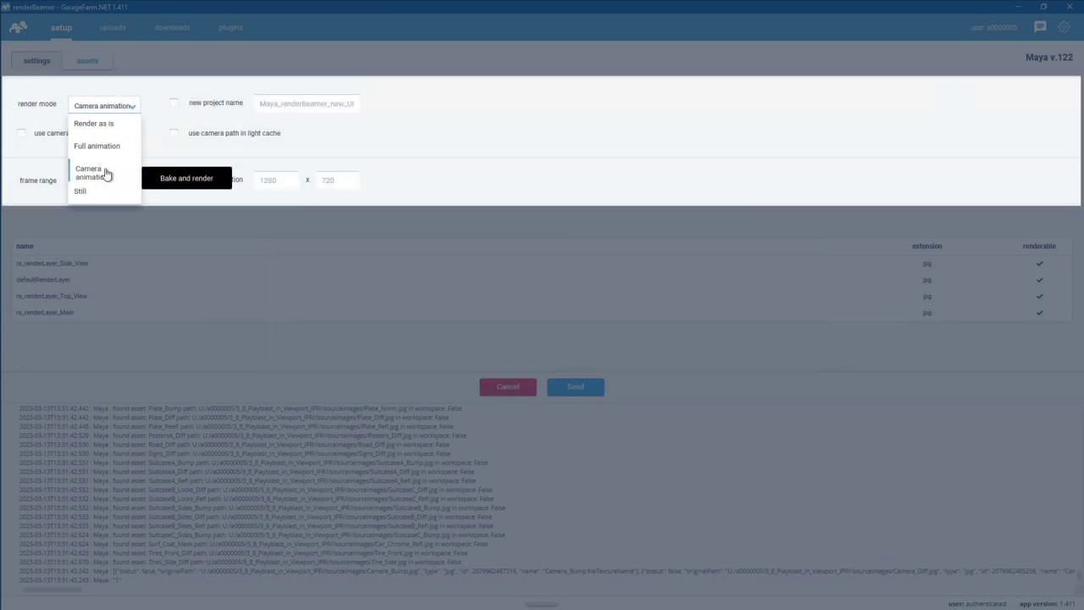
click(105, 174)
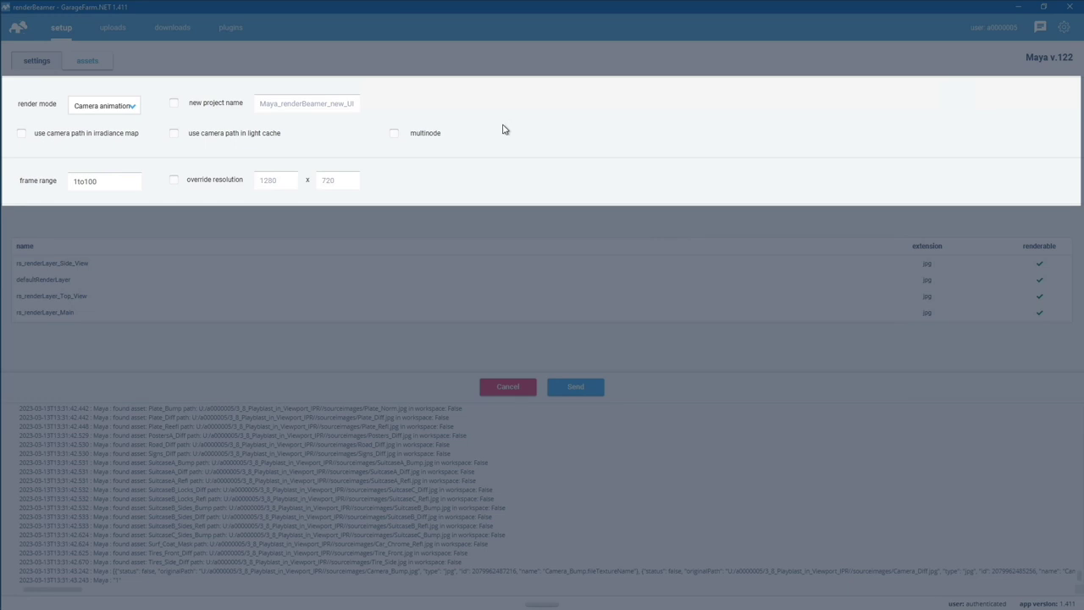
Switch to Still mode rendering frame 1to1 as 3 horizontal strips
click(103, 110)
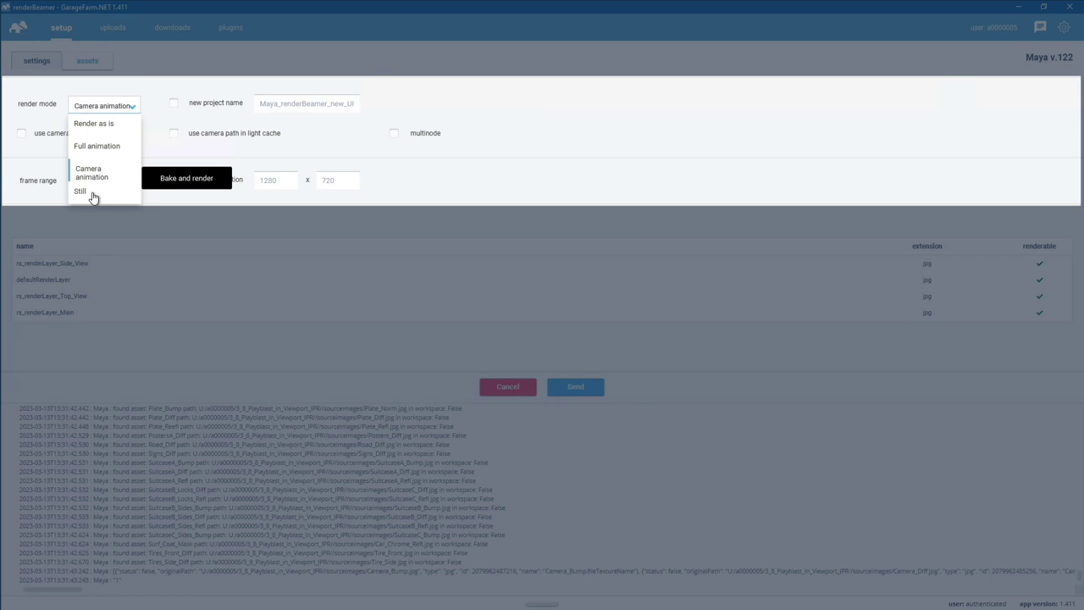
click(92, 194)
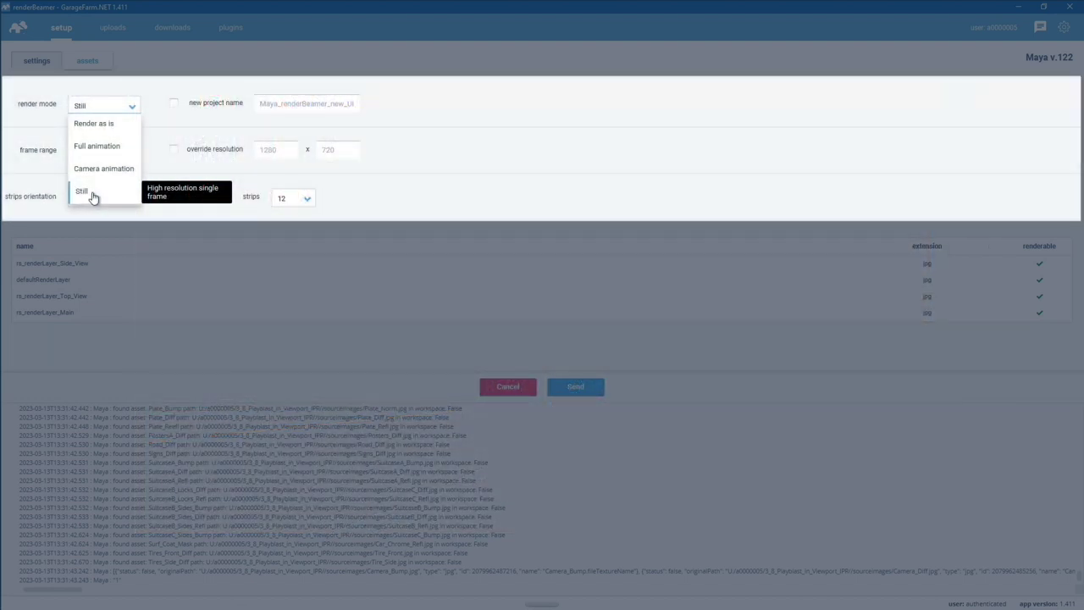
click(93, 196)
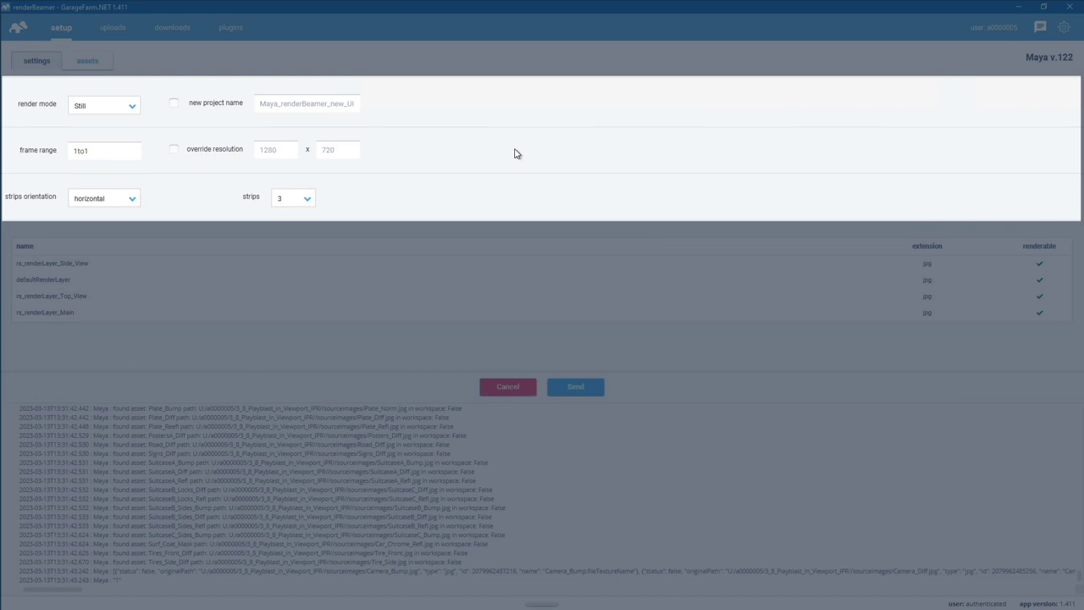
Restore Render as is and view the assets list of missing sourceimages jpg textures
click(128, 108)
click(124, 125)
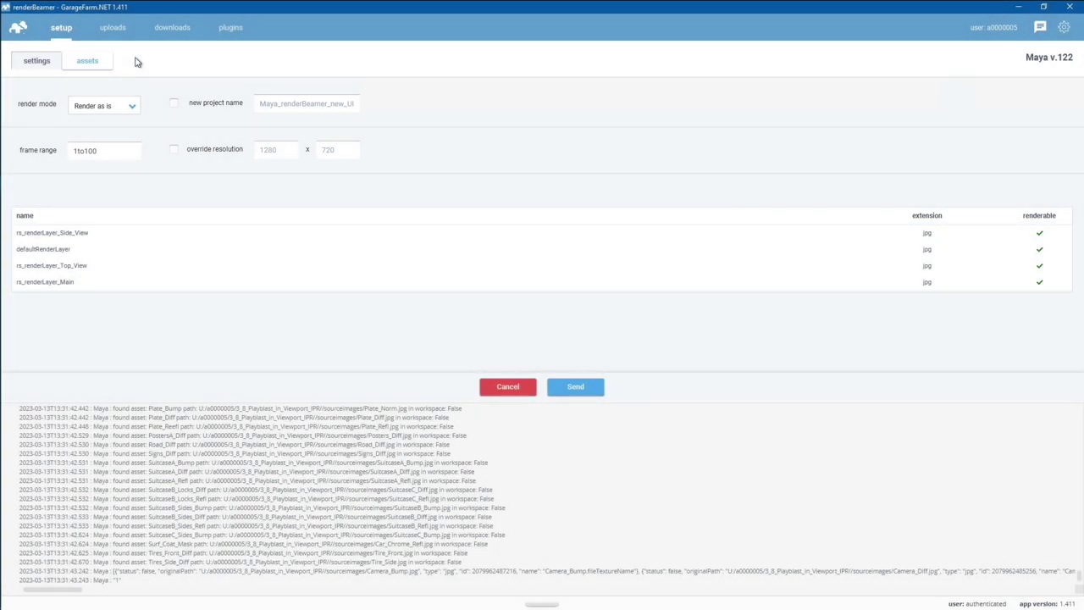
click(90, 61)
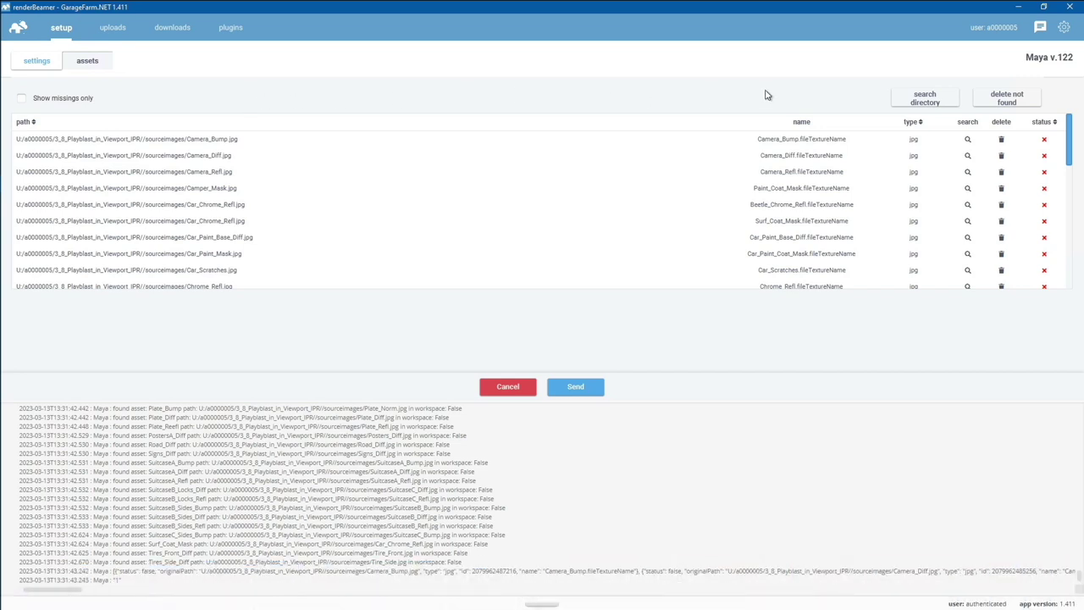
Set the texture search directory to Documents > Maya_renderBeamer_new_UI > Assets
click(925, 97)
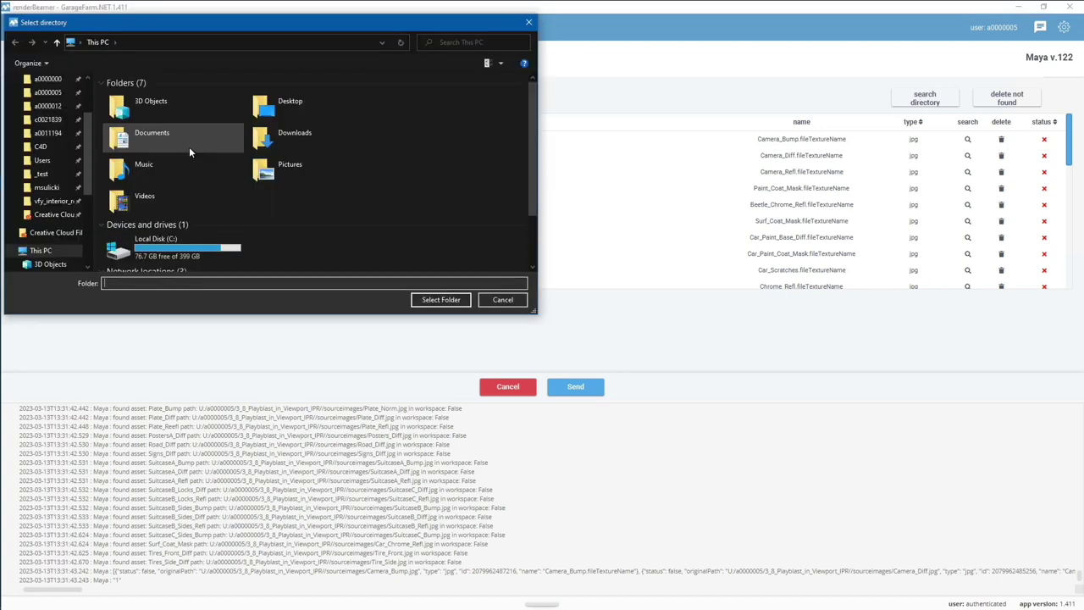
double_click(189, 147)
double_click(176, 263)
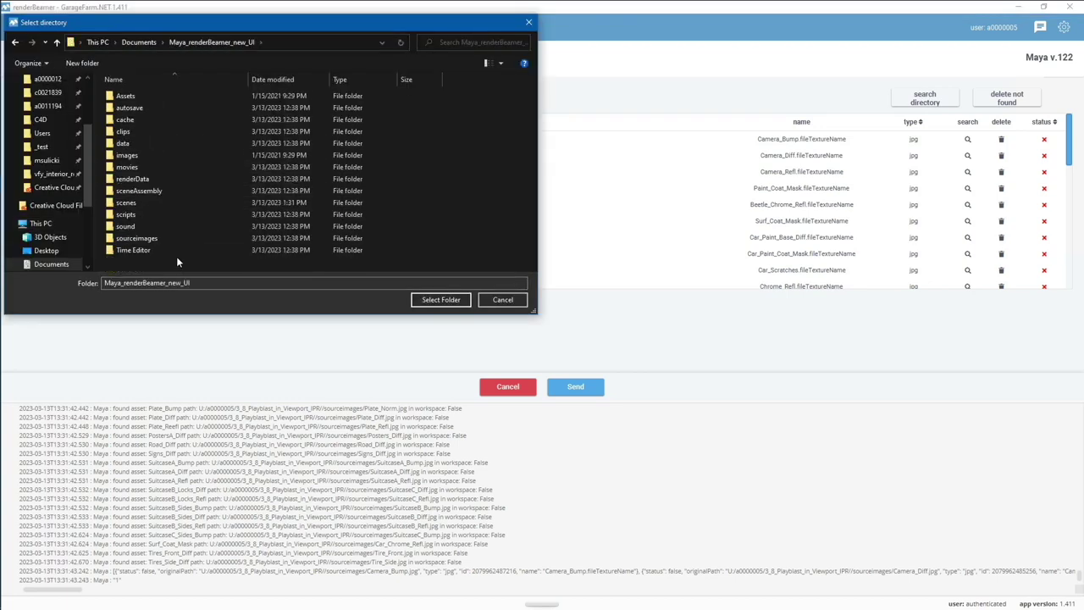
double_click(161, 96)
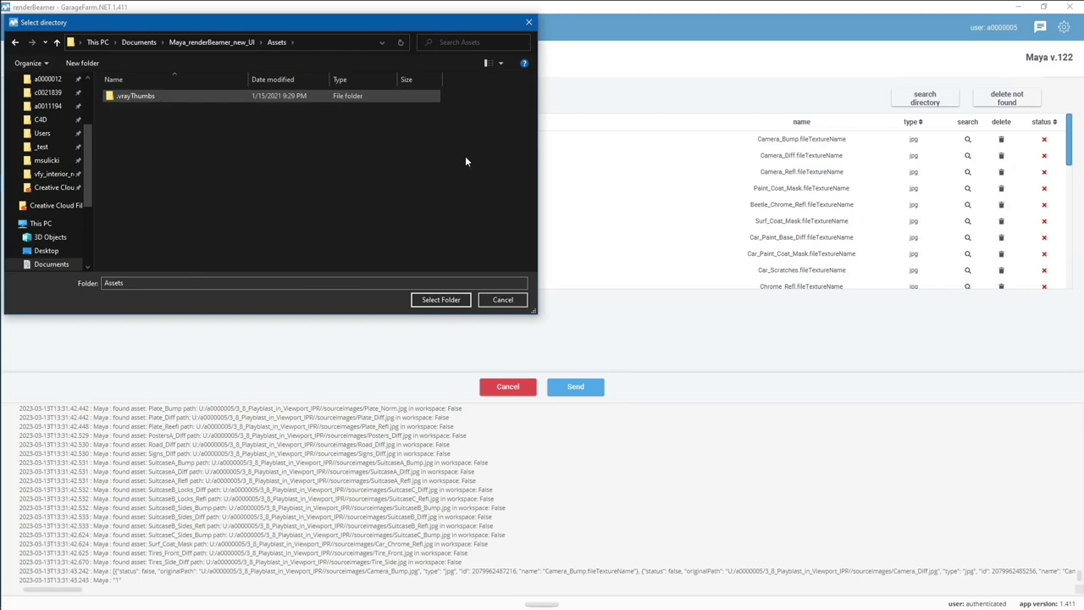
click(456, 300)
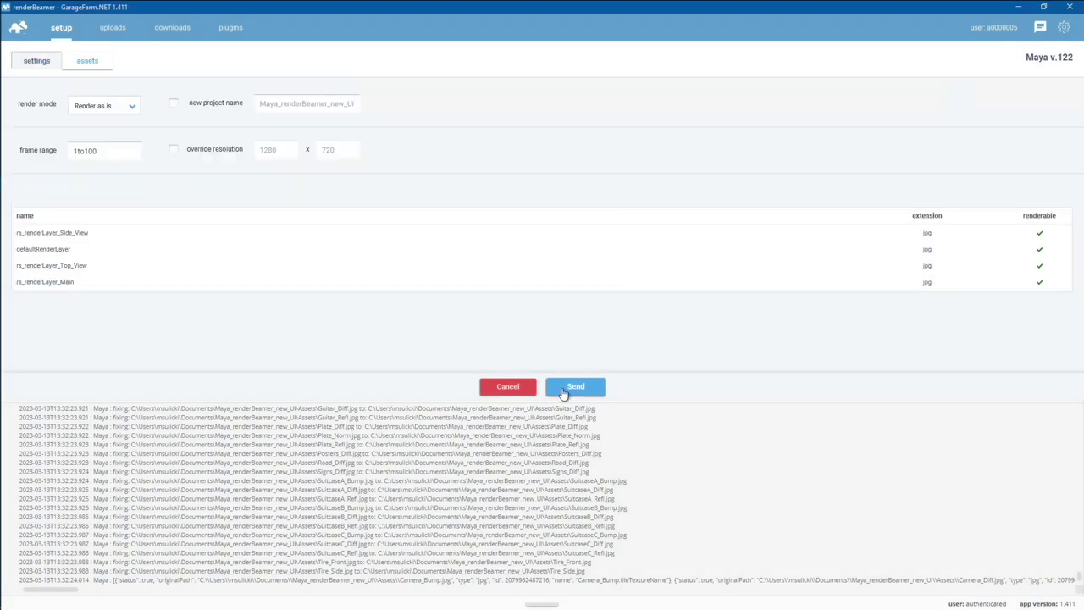
Send the project and wait for the Maya_renderBeamer.mb upload success confirmation
click(563, 392)
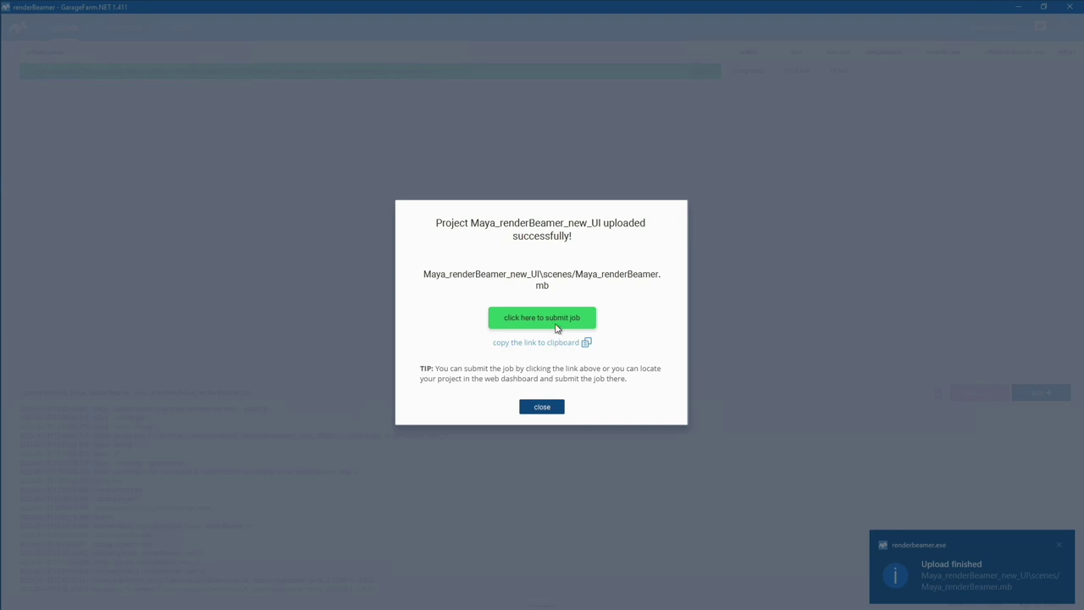
Enable one job per layer, confirm Side_View and Top_View ranges 1to100s1, and submit
click(556, 327)
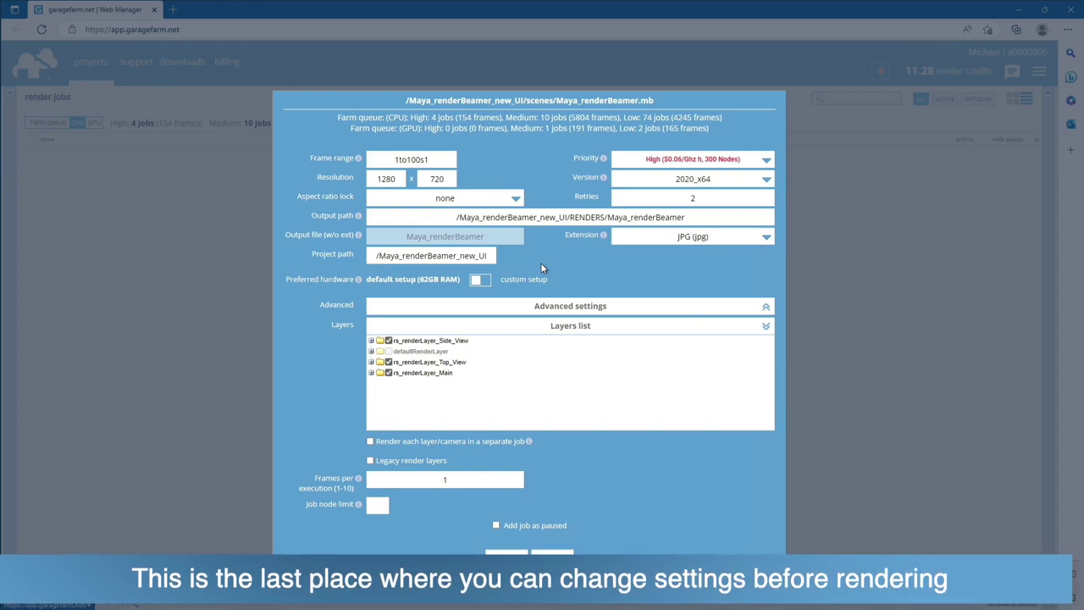
click(370, 442)
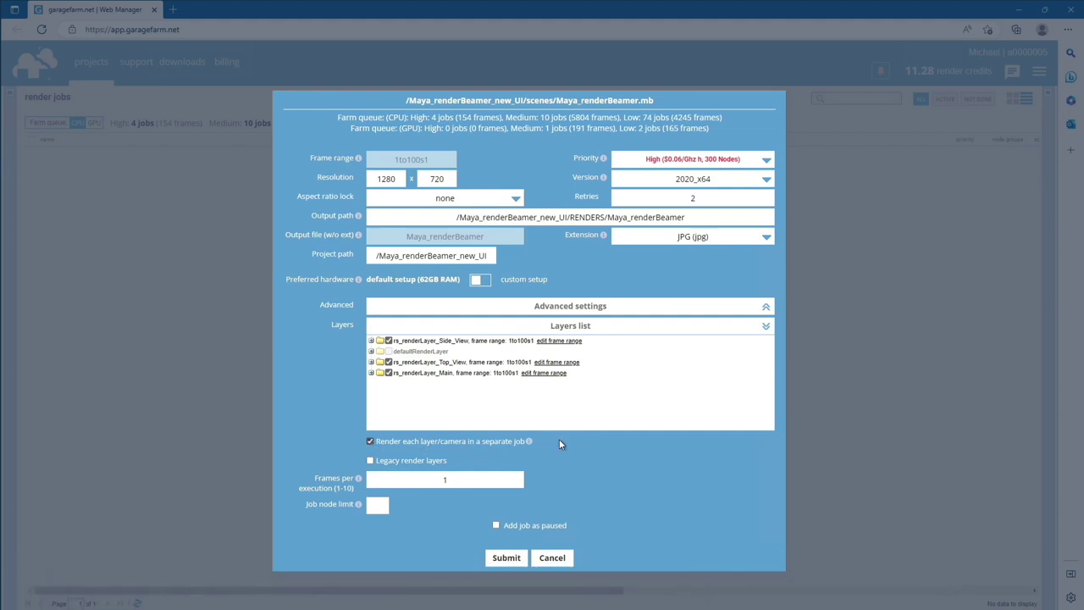
click(559, 341)
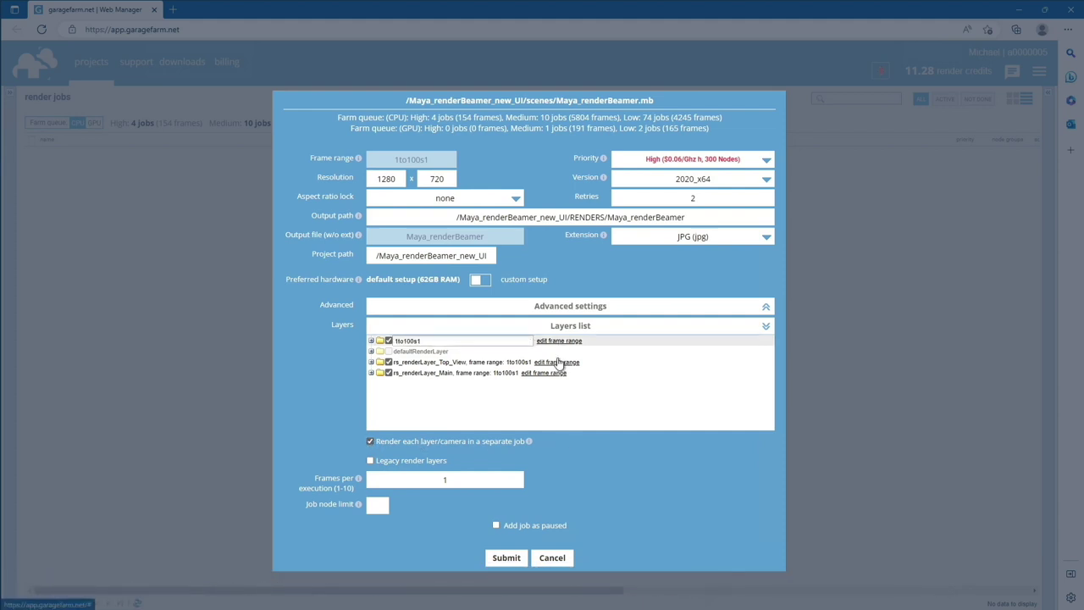
click(557, 362)
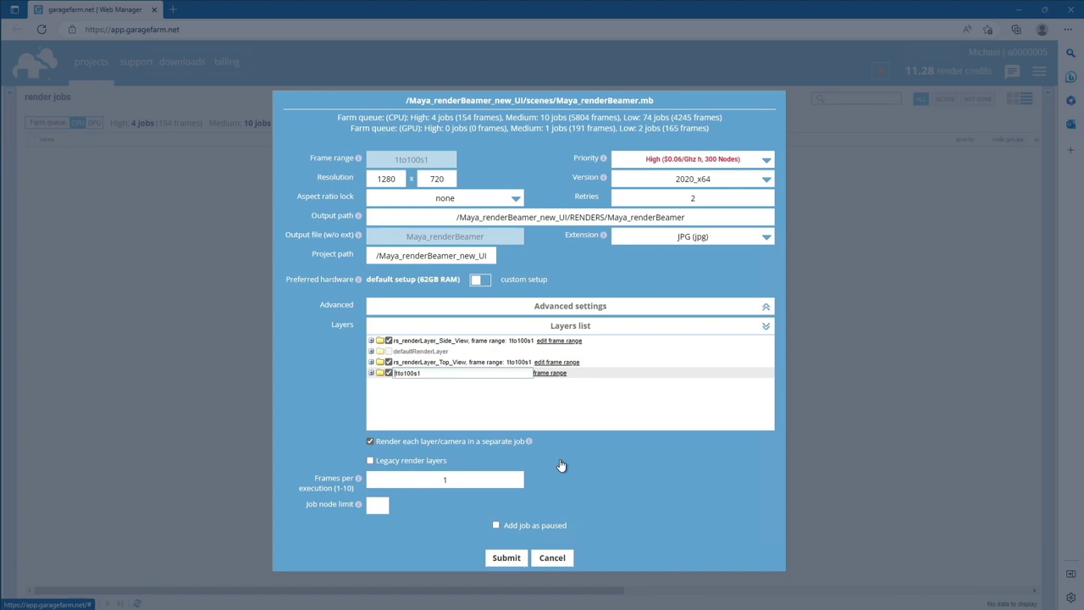
click(568, 487)
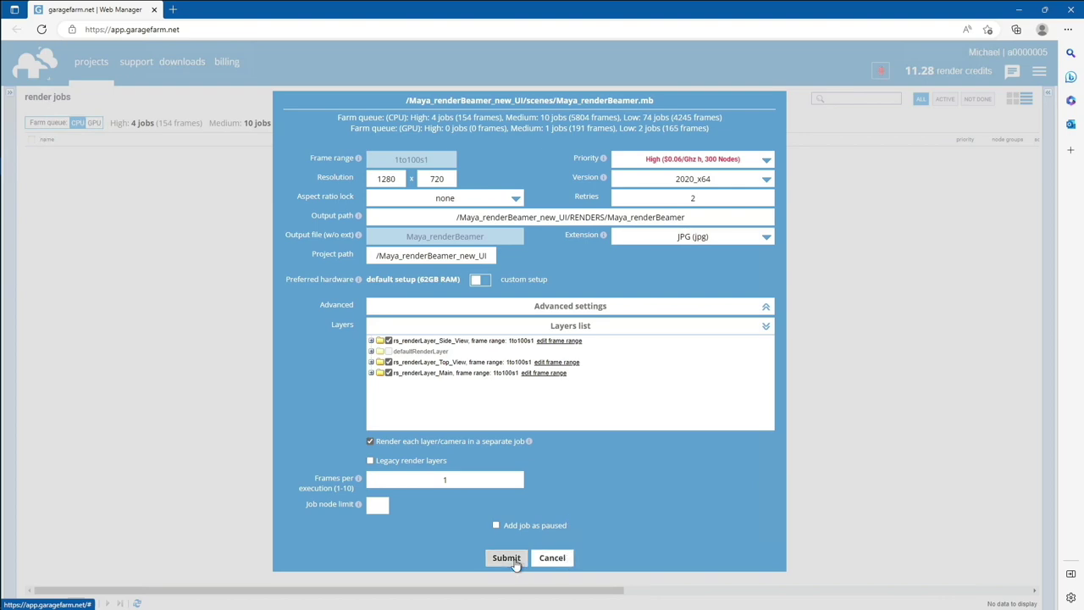
click(506, 558)
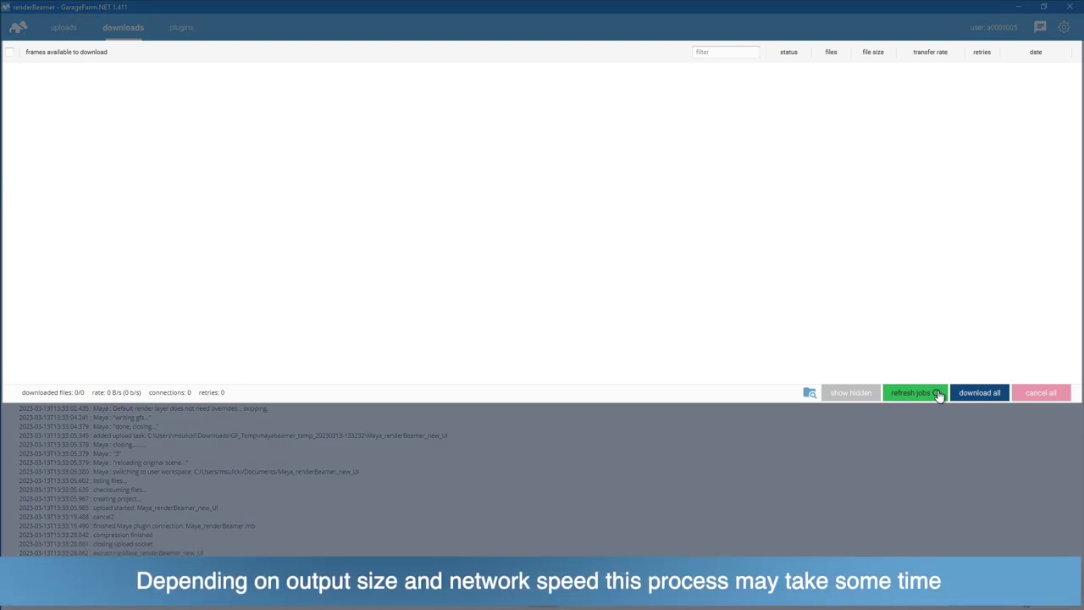
Refresh the job list, download all three layers' frames, and bring up the Main row's actions
click(939, 395)
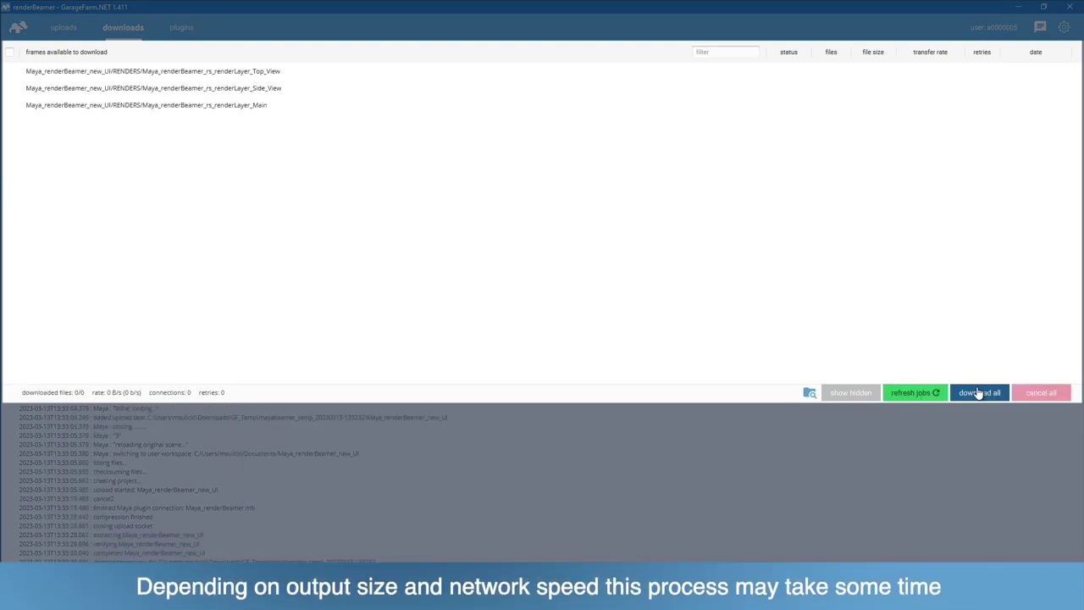
click(978, 393)
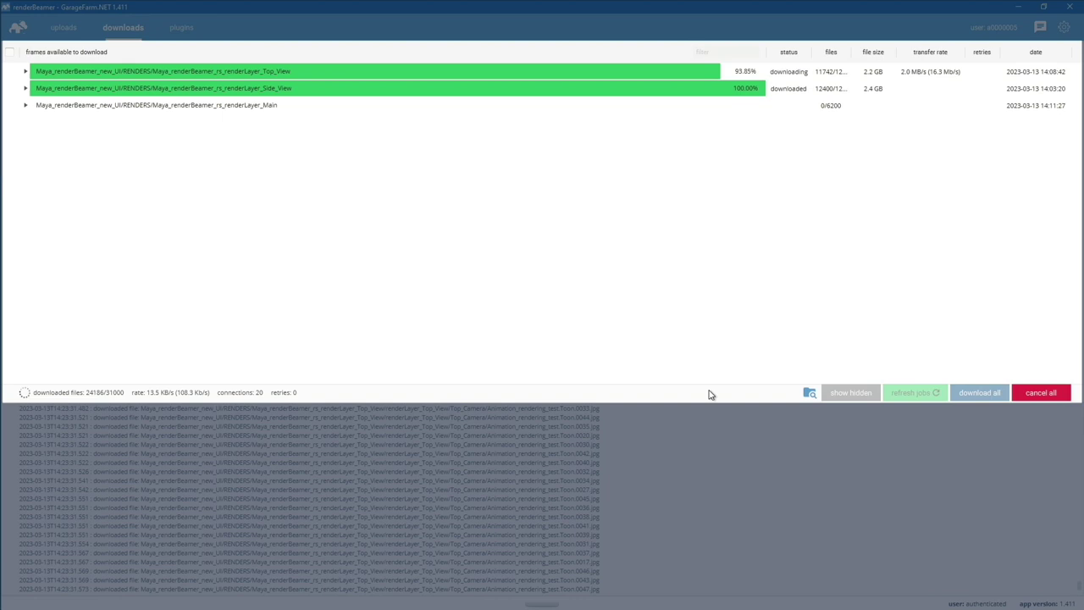
click(653, 111)
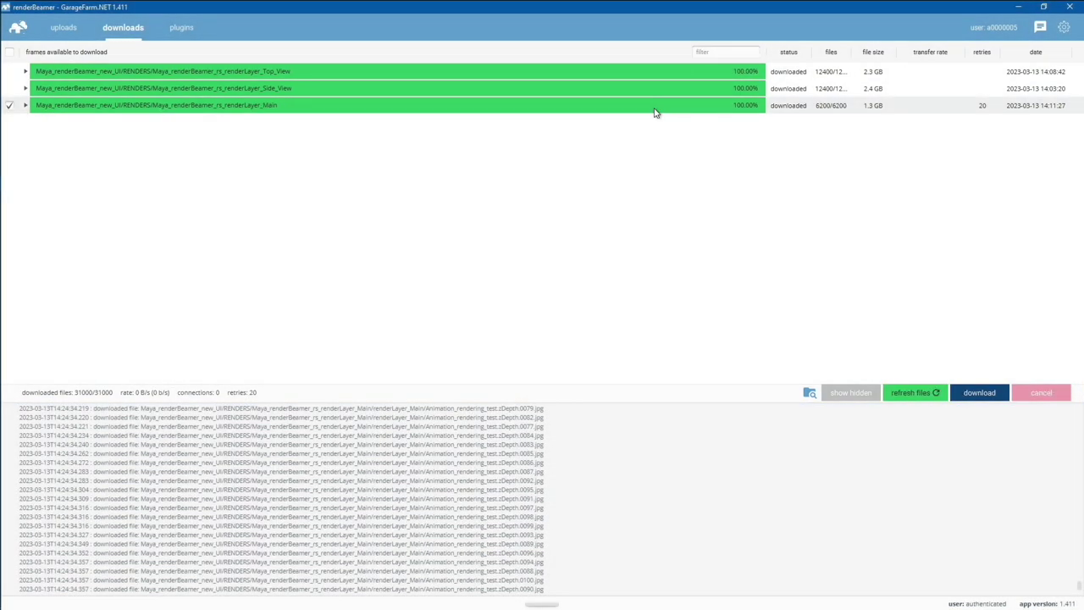
right_click(654, 112)
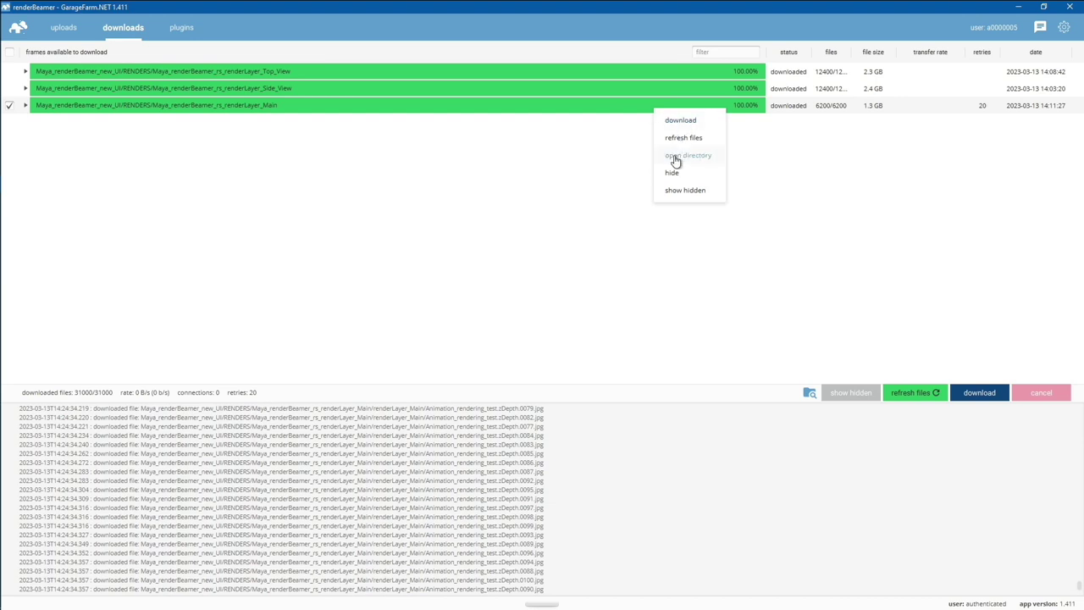
Open the renderLayer_Main download folder to view the 6,200 Animation_rendering_test jpg frames
click(675, 159)
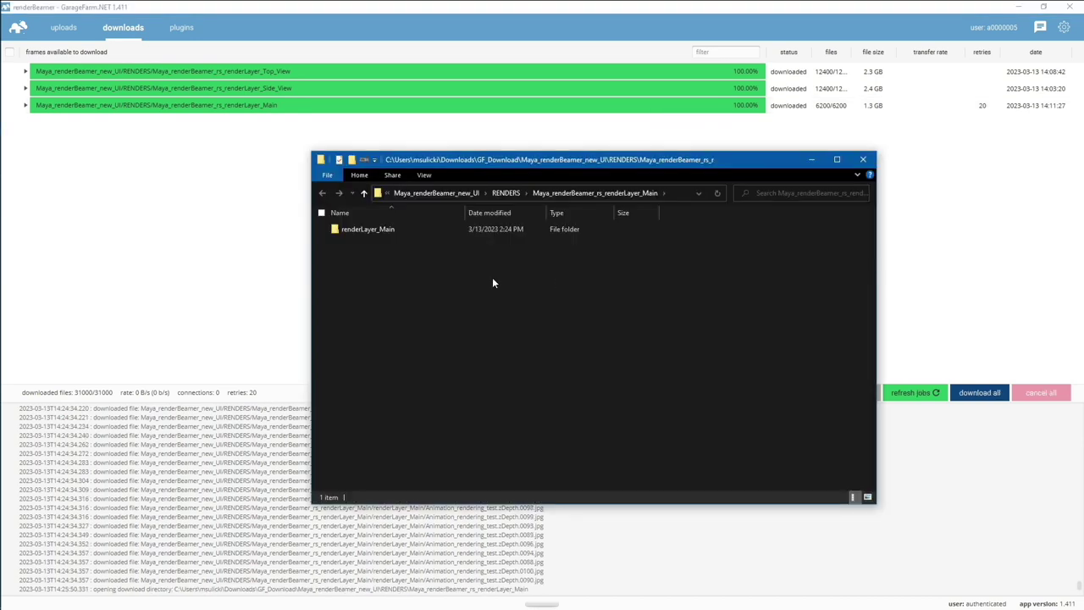
double_click(444, 229)
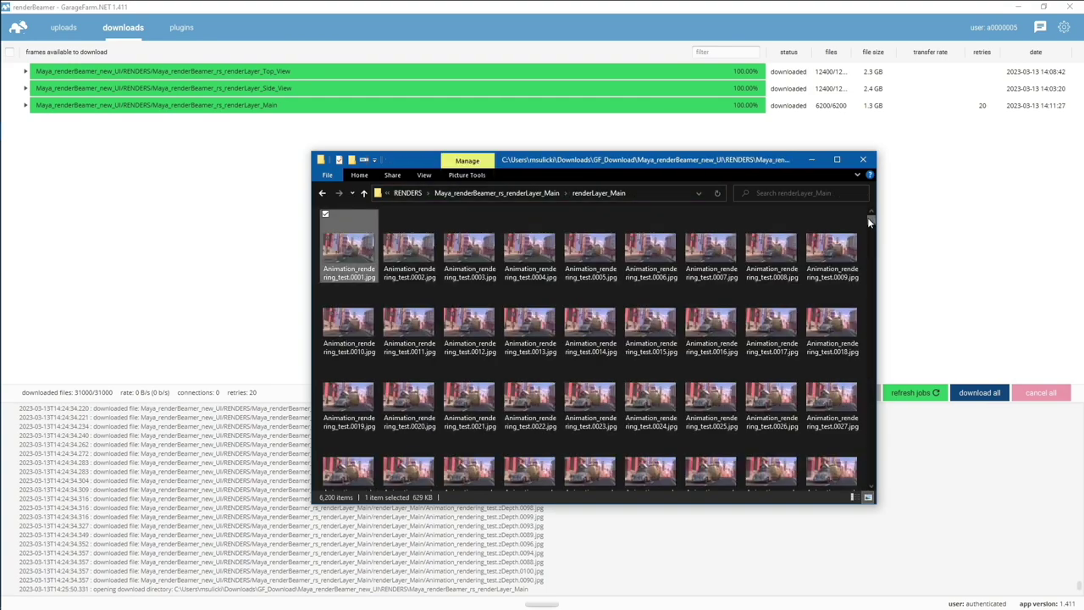